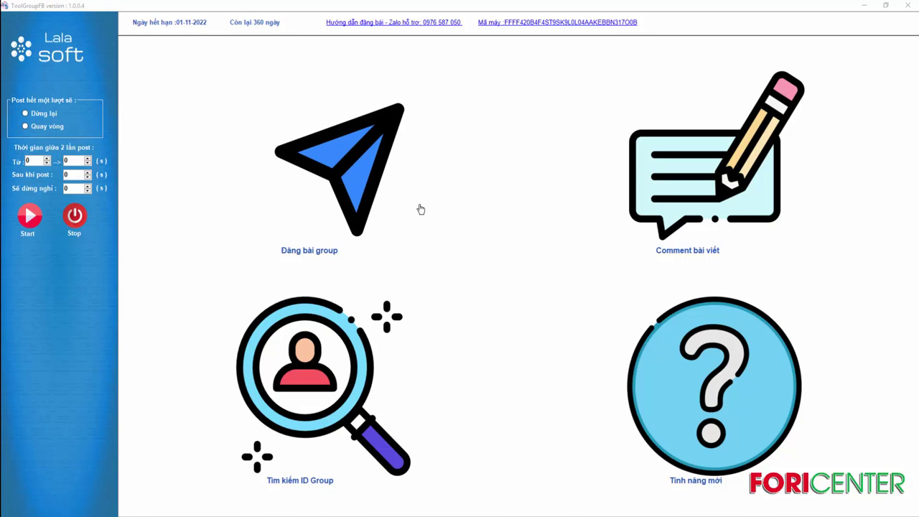
# - Open the group posting feature (Đăng bài group) and look through the list of scanned Facebook groups
pyautogui.click(347, 203)
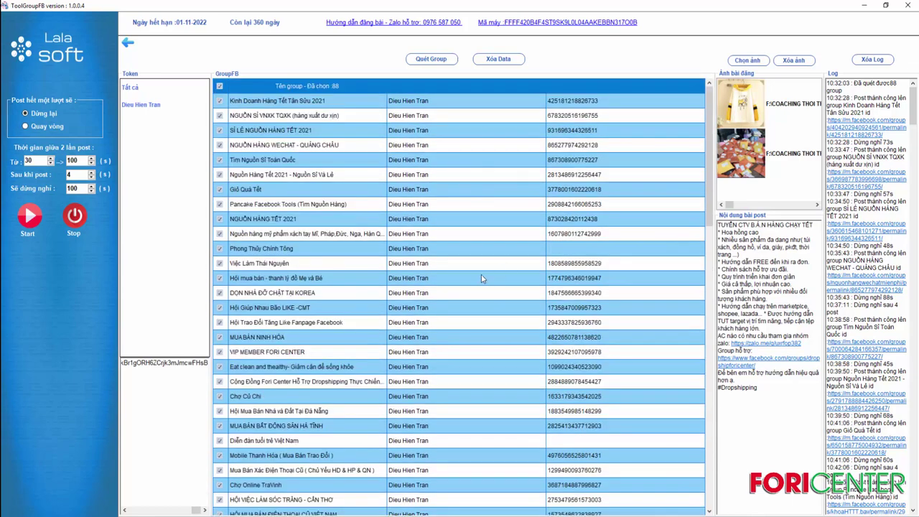
pyautogui.scroll(-5, 485, 258)
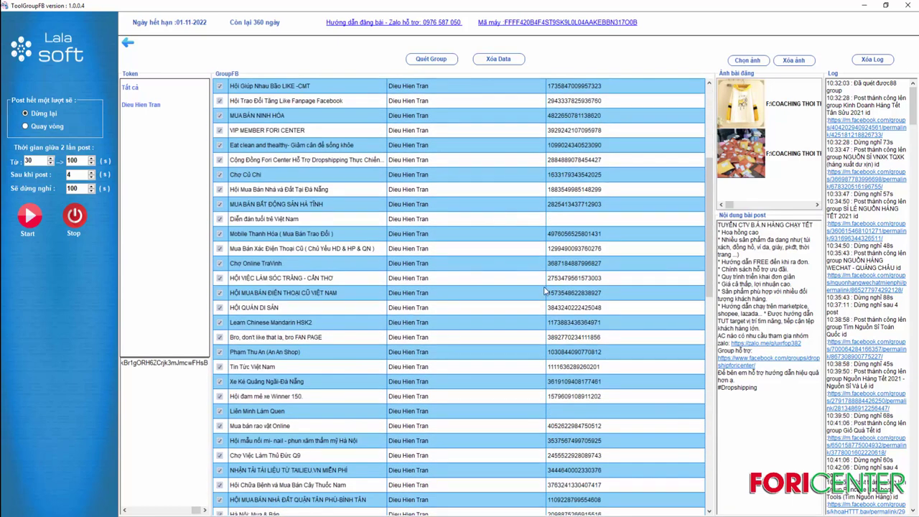
pyautogui.scroll(-1, 546, 291)
pyautogui.scroll(-1, 539, 282)
pyautogui.scroll(-1, 458, 261)
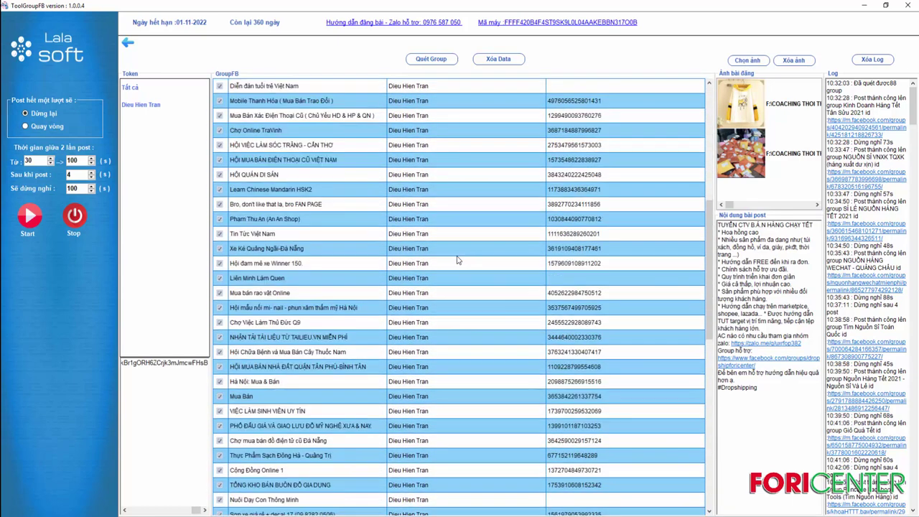
pyautogui.scroll(-1, 478, 228)
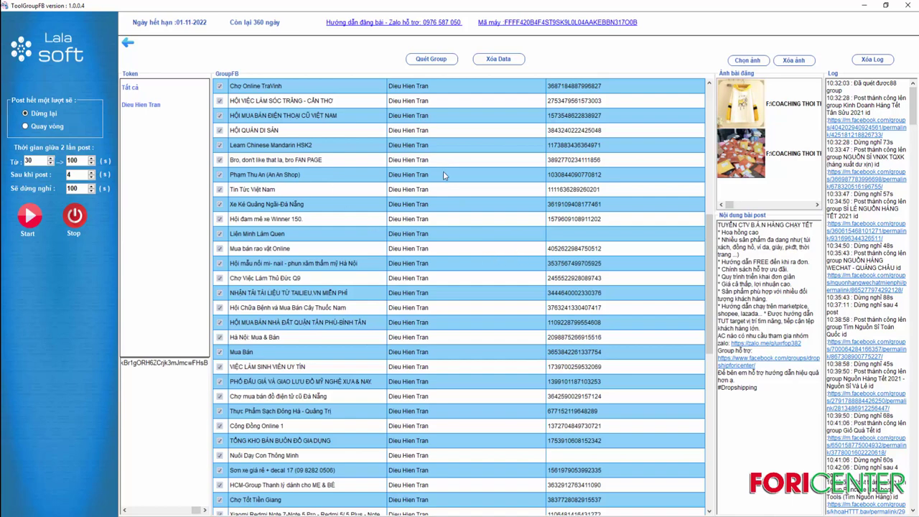
pyautogui.scroll(-1, 445, 179)
pyautogui.scroll(-1, 454, 194)
pyautogui.scroll(8, 462, 167)
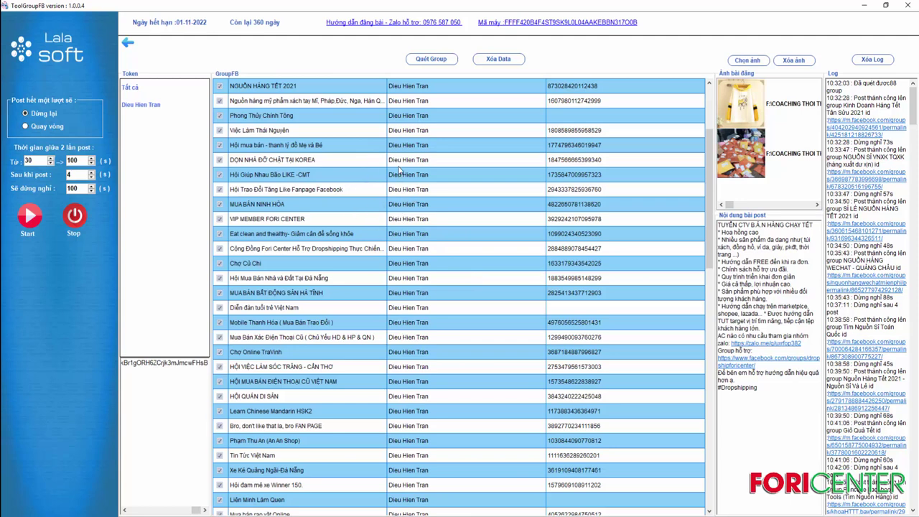
# - Select the account in the Token list and review the groups that belong to it
pyautogui.click(156, 109)
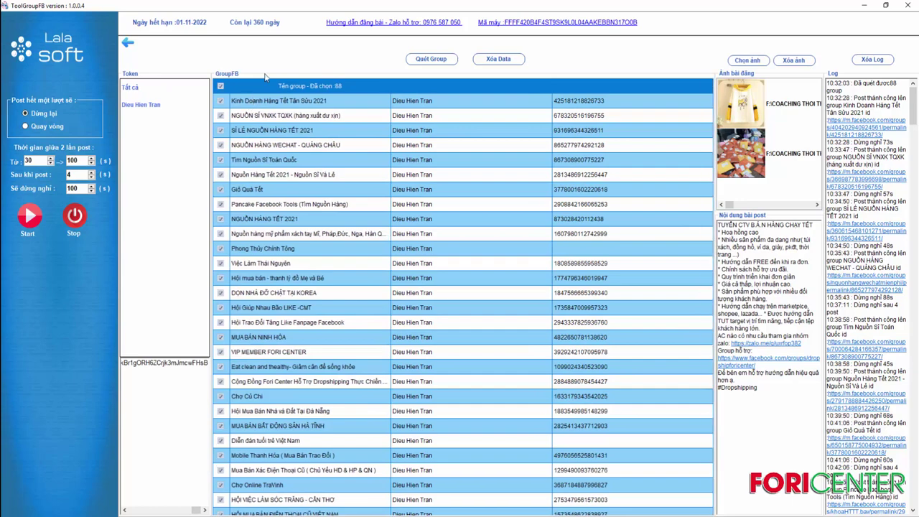
pyautogui.scroll(-2, 408, 243)
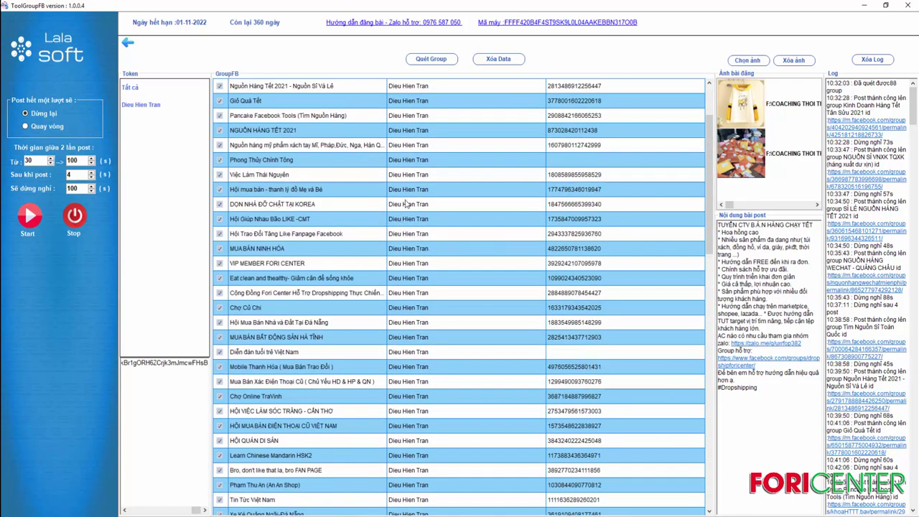
pyautogui.scroll(2, 451, 162)
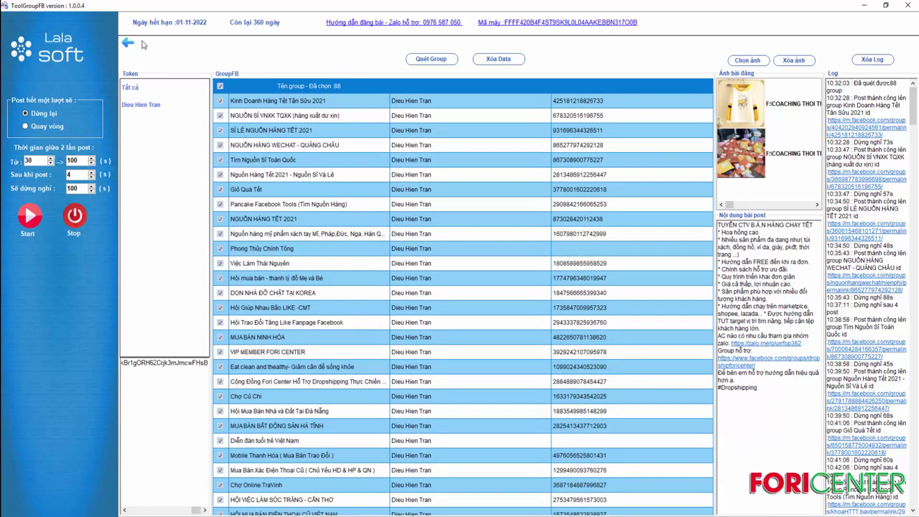
# - Open the group ID search (Tìm kiếm ID Group), set the keyword to "nguồn hàng", and return to the main menu
pyautogui.click(130, 45)
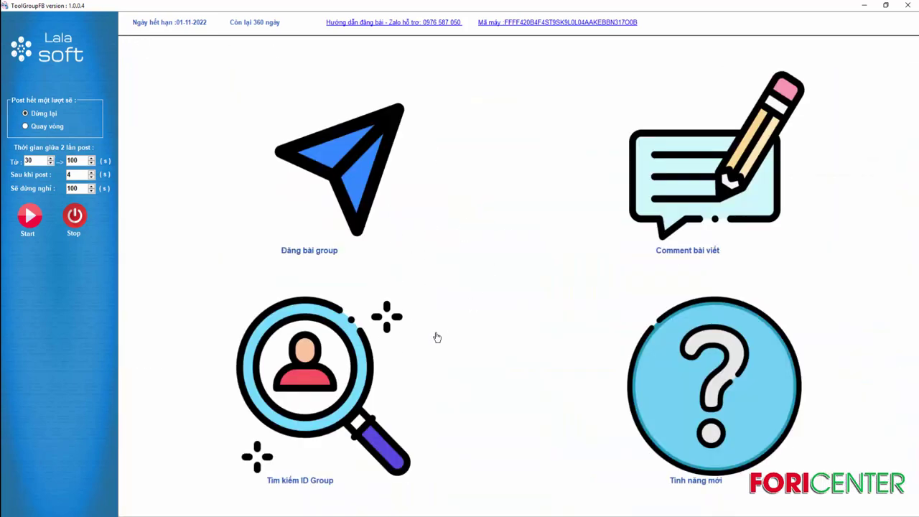
pyautogui.click(275, 348)
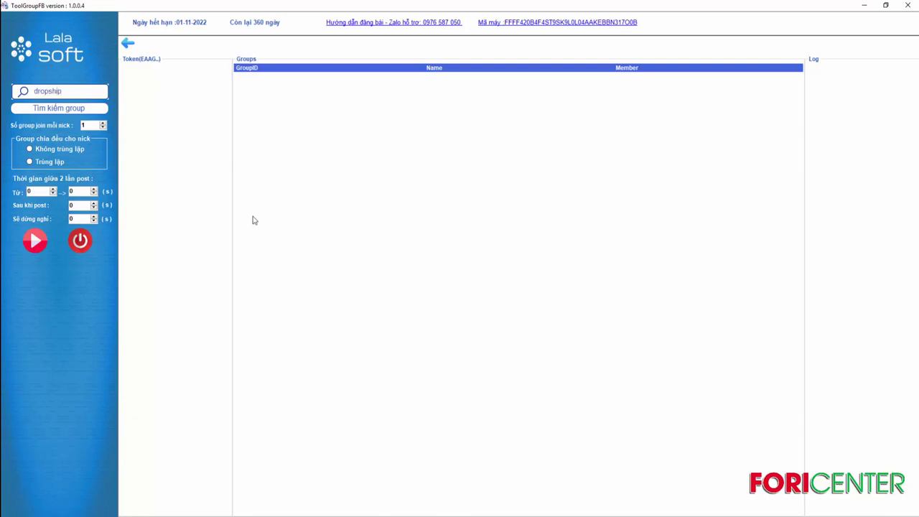
pyautogui.hotkey('ctrl', 'a')
pyautogui.write('nguồn hang')
pyautogui.click(128, 43)
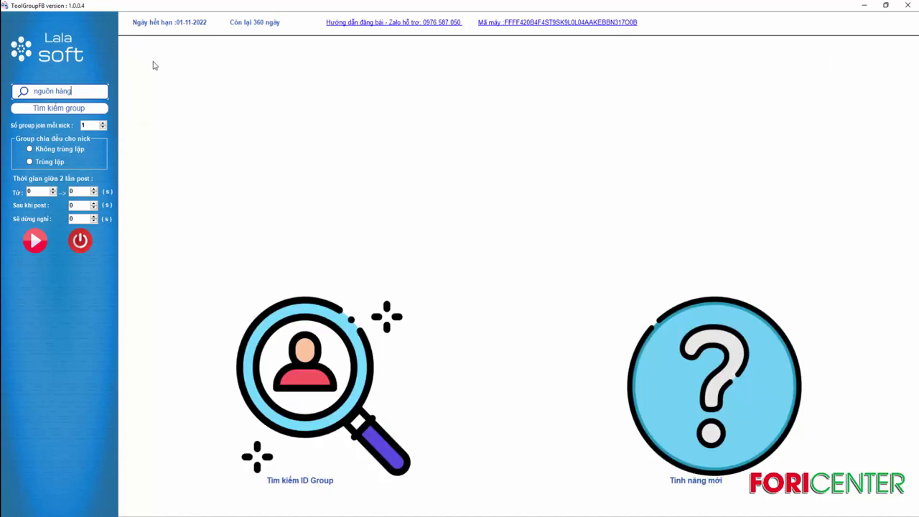
# - Revisit the group ID search, return to the main menu, and switch to the exported account data file in Notepad++
pyautogui.click(300, 351)
pyautogui.click(132, 44)
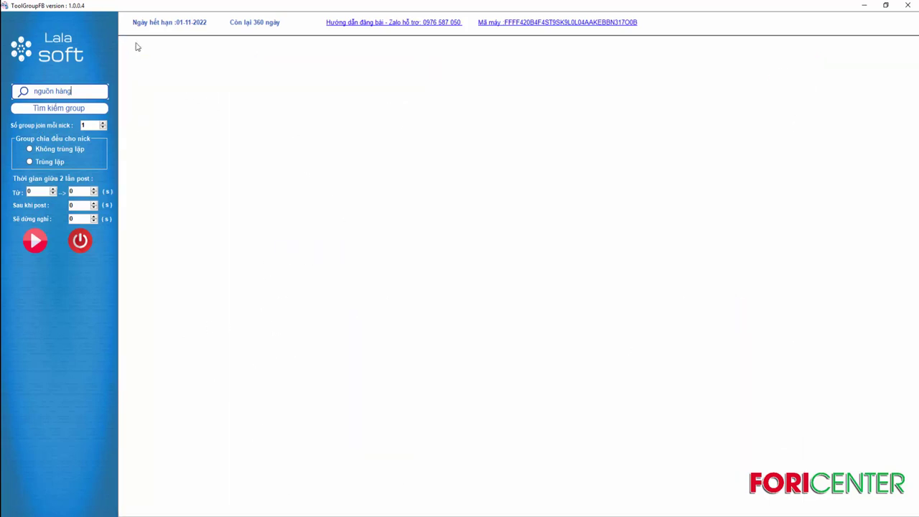
pyautogui.hotkey('alt', 'Tab')
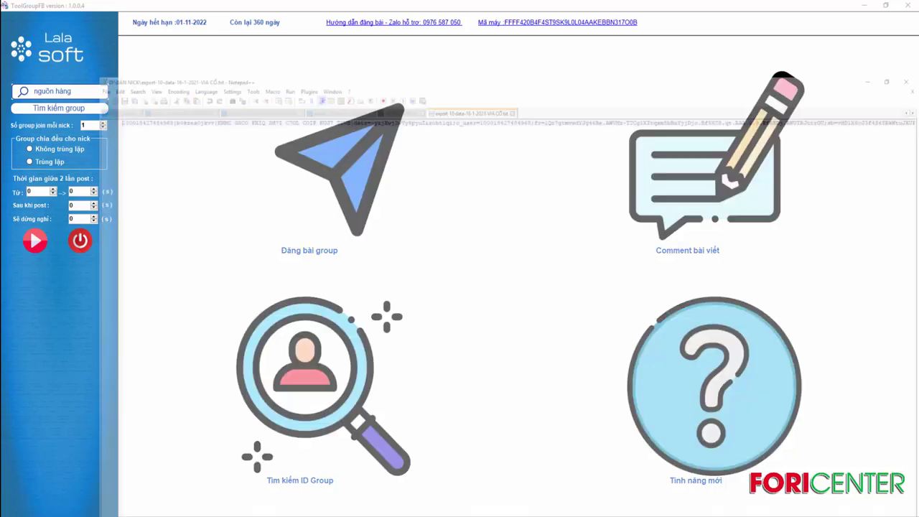
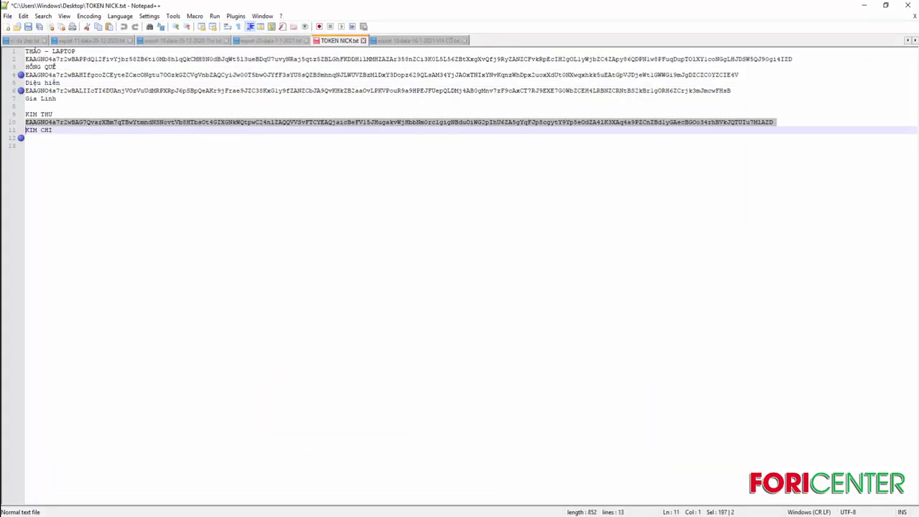
# - Switch to ToolGroupFB, open the group ID search (Tìm kiếm ID Group), and paste the copied account token into the Token(EAAG..) field
pyautogui.hotkey('alt', 'Tab')
pyautogui.click(288, 359)
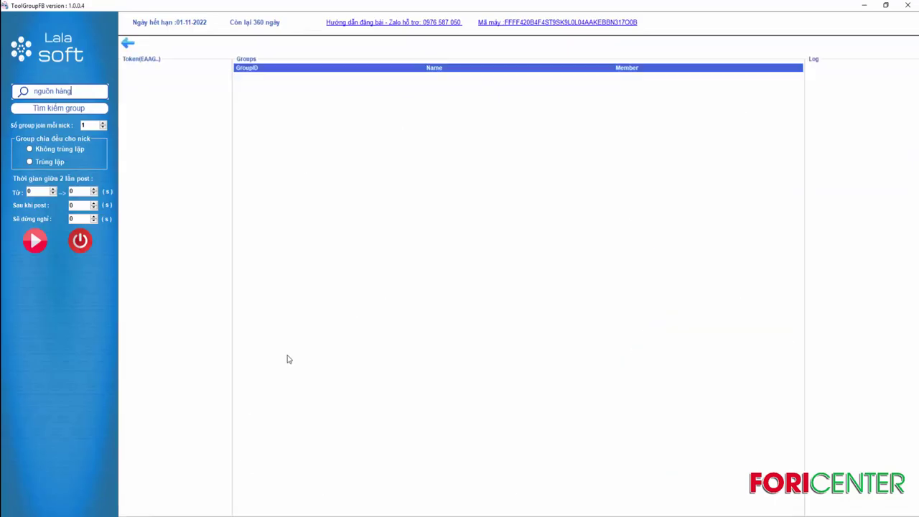
pyautogui.click(139, 131)
pyautogui.hotkey('ctrl', 'v')
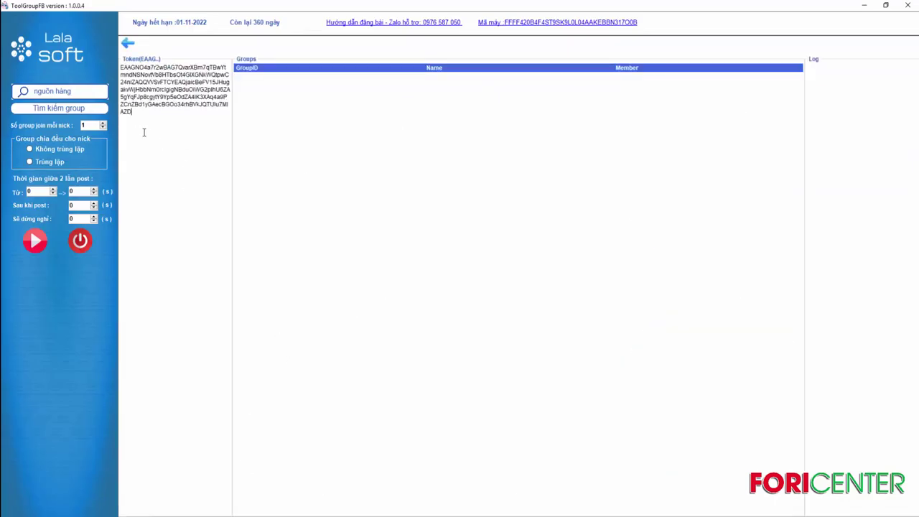
pyautogui.moveTo(71, 92); pyautogui.dragTo(38, 92)
pyautogui.click(81, 95)
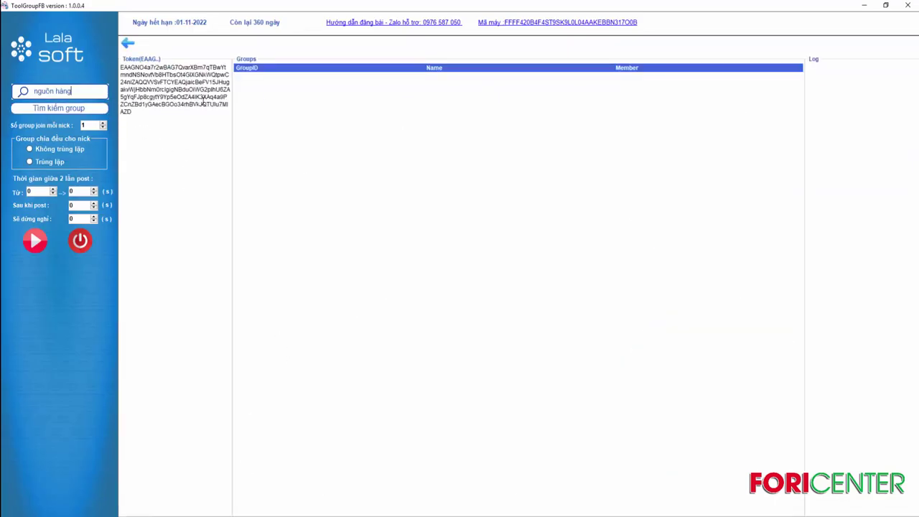
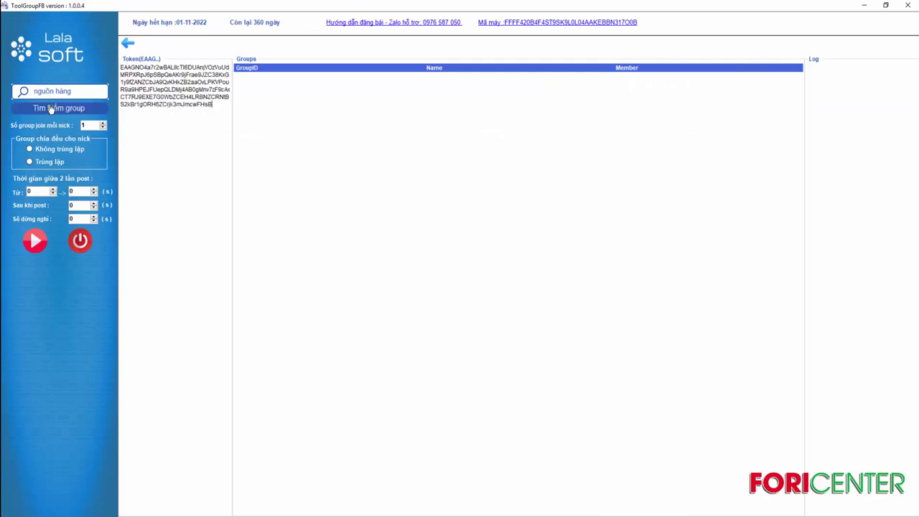
# - Run the group search for the keyword "nguồn hàng" and look through the list of groups it returns
pyautogui.click(51, 108)
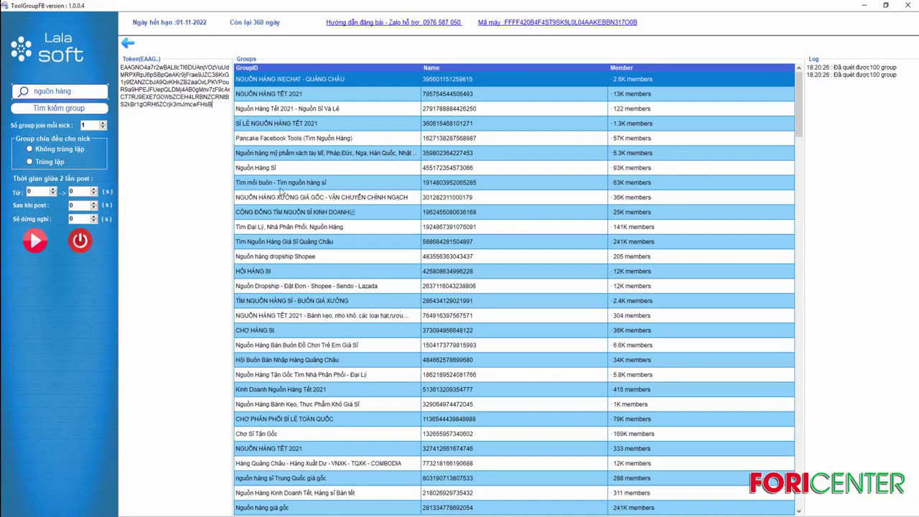
pyautogui.scroll(-6, 404, 255)
pyautogui.scroll(-13, 406, 257)
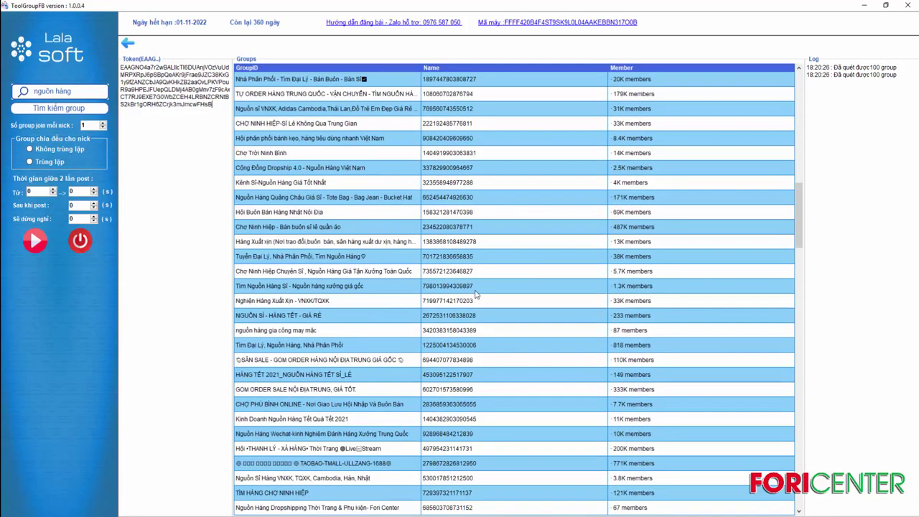
pyautogui.scroll(16, 388, 335)
pyautogui.scroll(3, 286, 194)
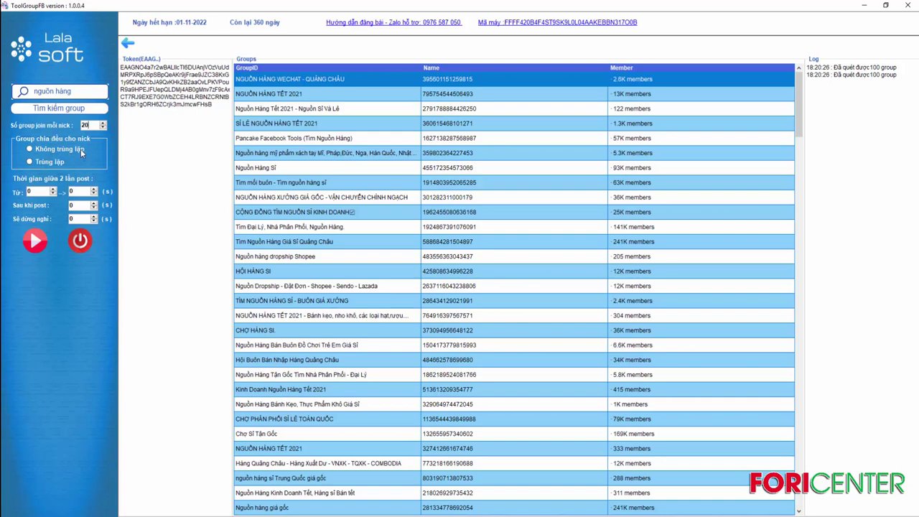
# - Set the time between two posts to range from 20 to 100 seconds
pyautogui.click(53, 190)
pyautogui.write('20')
pyautogui.write('100')
# - Return to the start page, open group posting (Đăng bài group), and examine the selected groups and the posting log through its last entries
pyautogui.click(128, 43)
pyautogui.click(320, 162)
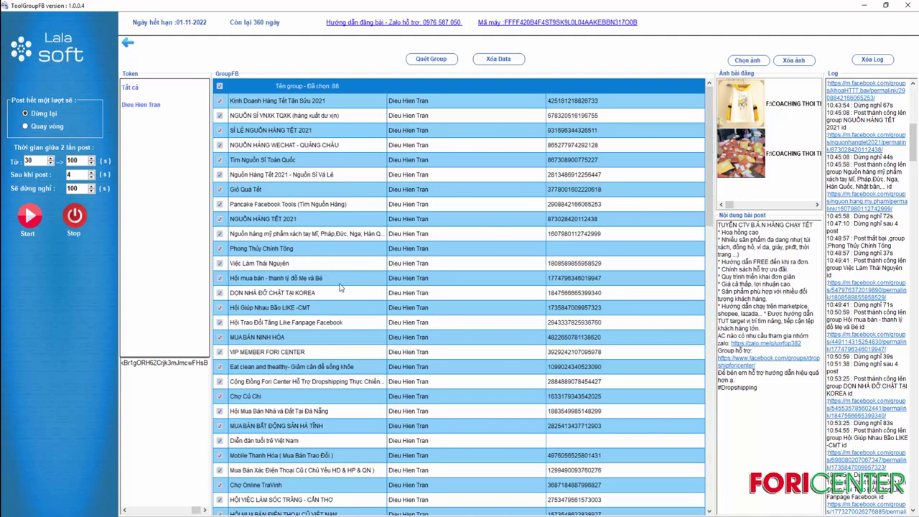
pyautogui.scroll(-2, 443, 208)
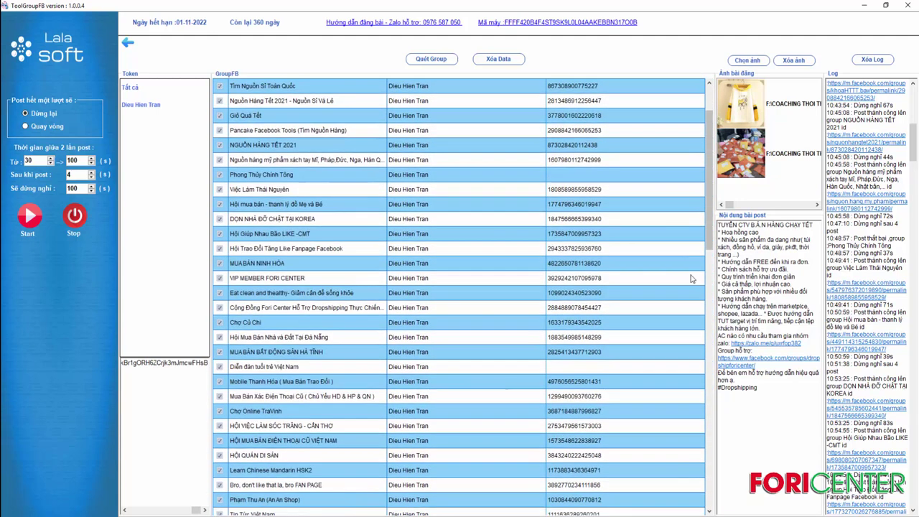
pyautogui.scroll(-6, 849, 295)
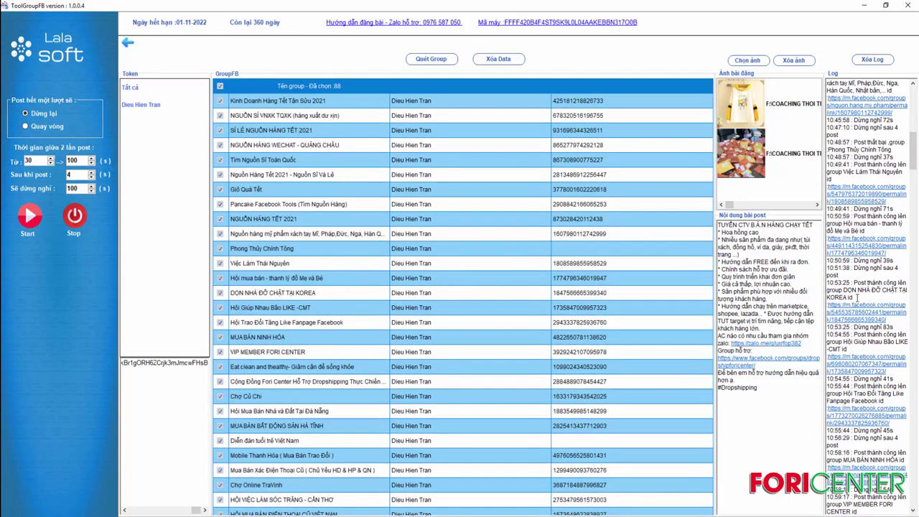
pyautogui.scroll(-4, 451, 257)
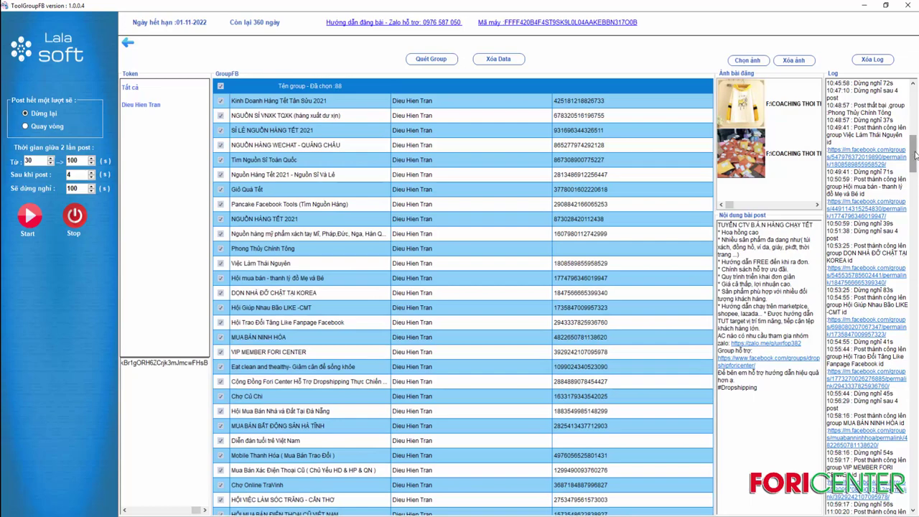
pyautogui.moveTo(916, 155); pyautogui.dragTo(912, 499)
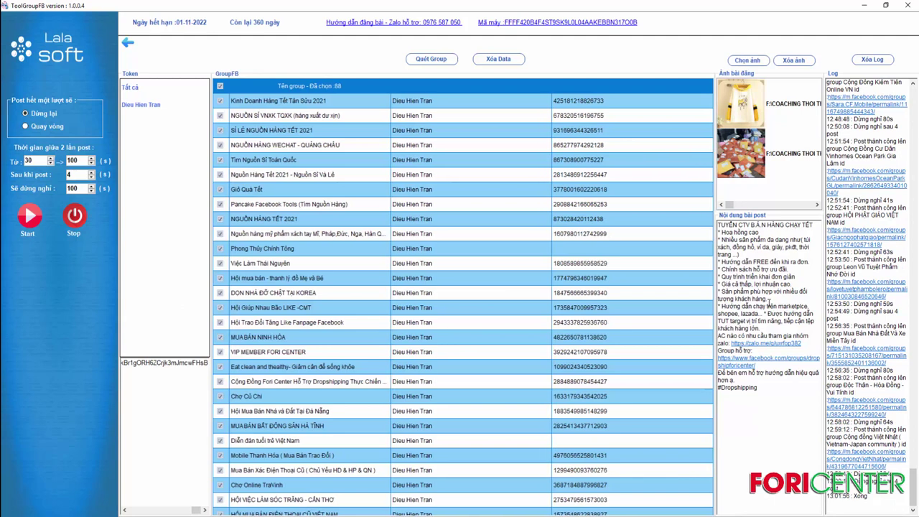
# - Examine the post content, its attached images, and the full list of groups selected for posting
pyautogui.click(750, 292)
pyautogui.moveTo(731, 205); pyautogui.dragTo(699, 214)
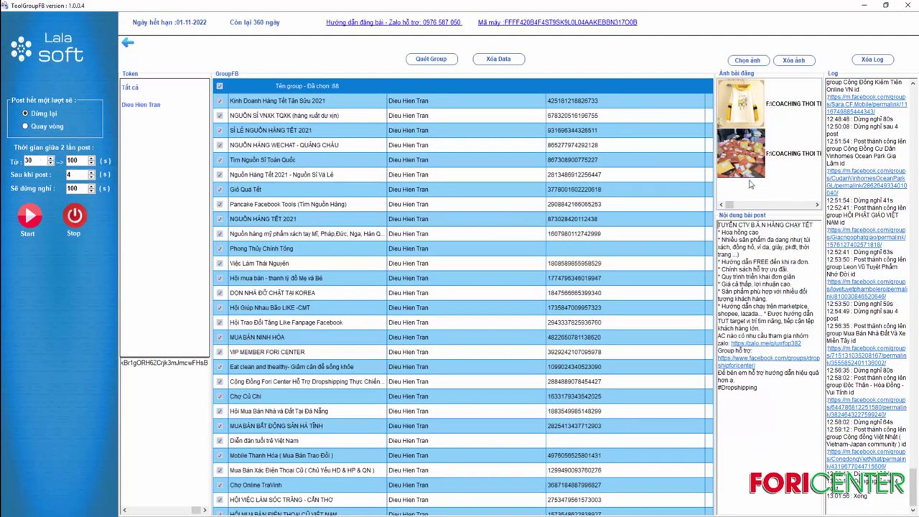
pyautogui.scroll(-10, 573, 237)
pyautogui.scroll(-10, 573, 237)
pyautogui.scroll(20, 611, 236)
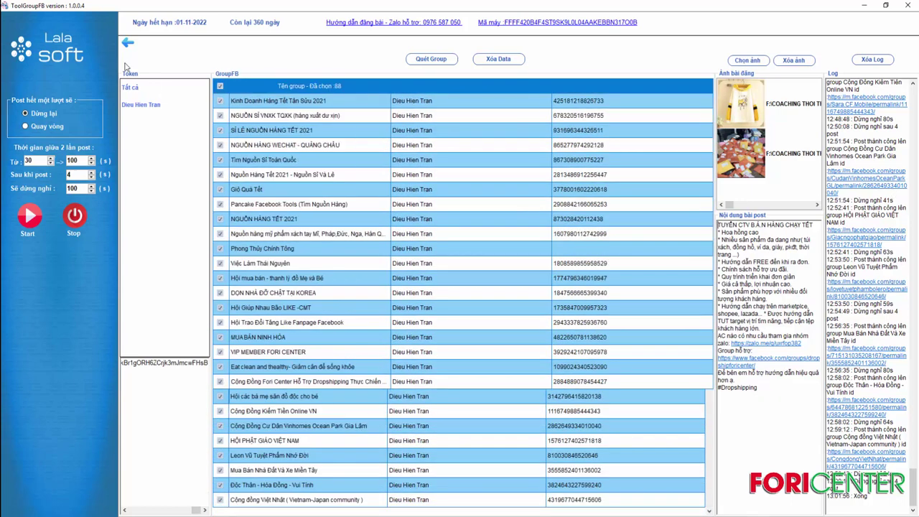
pyautogui.scroll(-5, 452, 214)
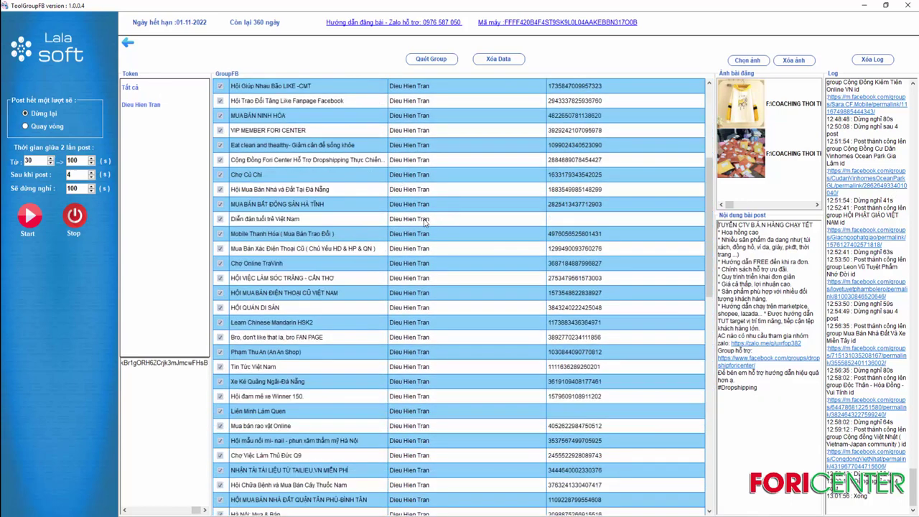
pyautogui.scroll(-3, 606, 245)
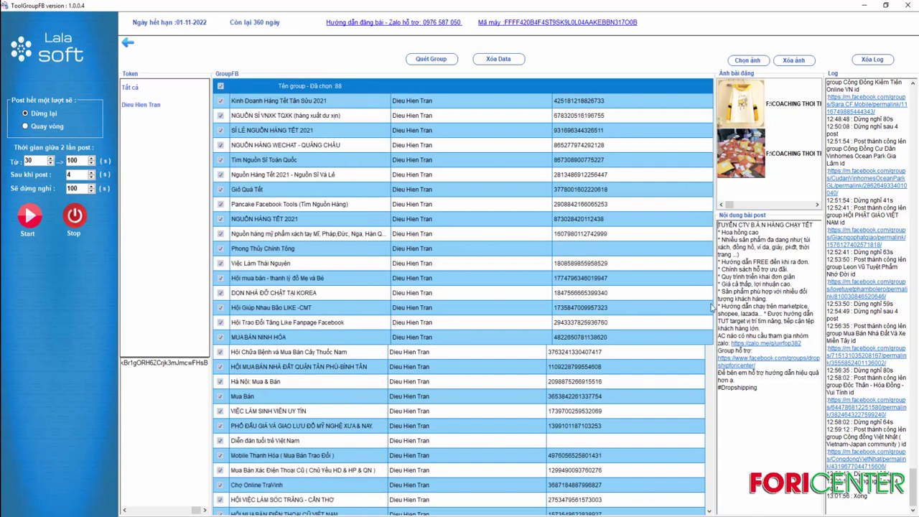
pyautogui.scroll(8, 394, 294)
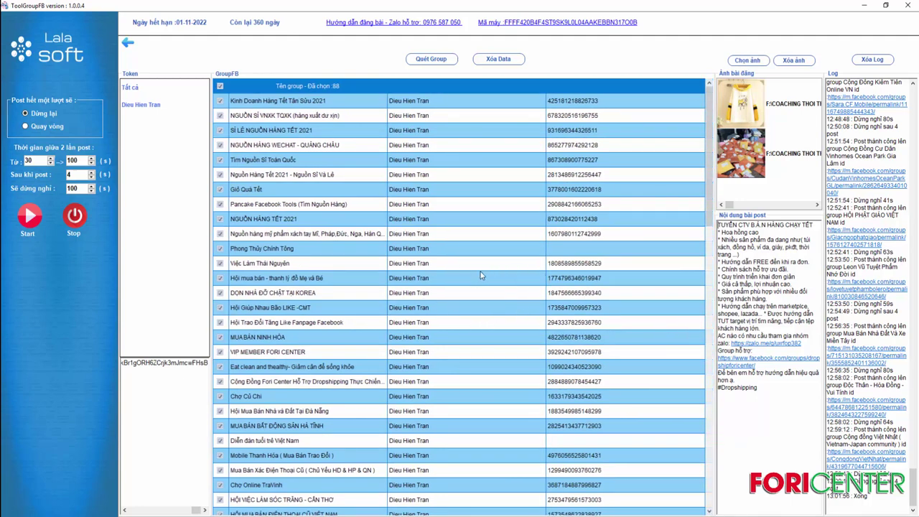
pyautogui.scroll(-2, 560, 290)
pyautogui.scroll(2, 596, 294)
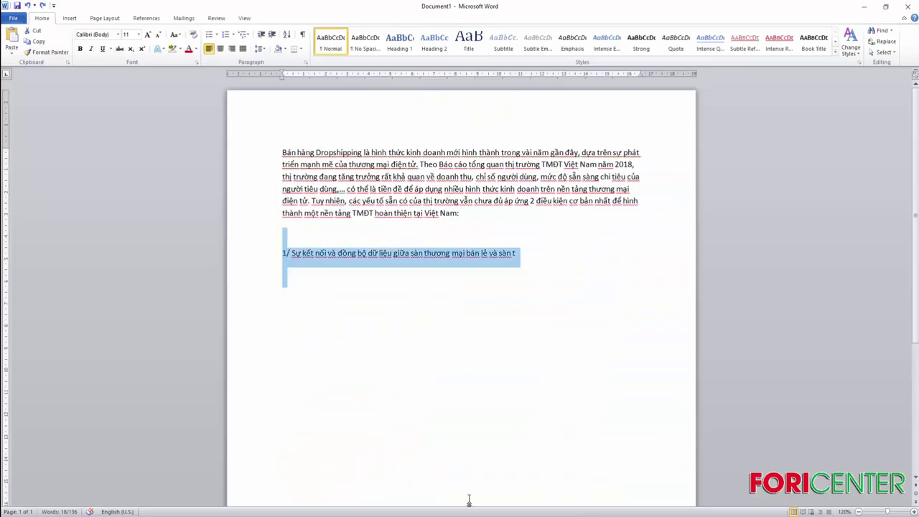
# - Switch to Microsoft Word, create a new blank document, and enter FORISOFTWARE.COM on the first line
pyautogui.hotkey('ctrl', 'n')
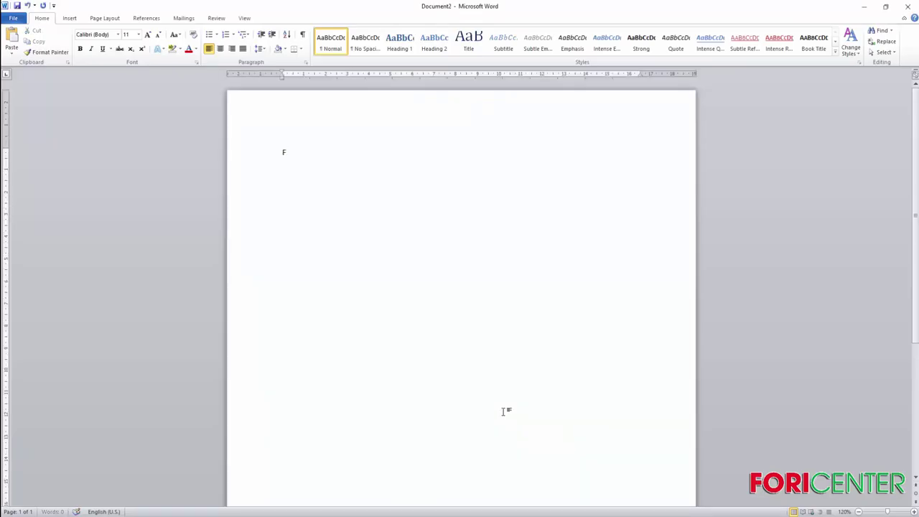
pyautogui.write('FORISOFTWARE.COM')
pyautogui.tripleClick(383, 150)
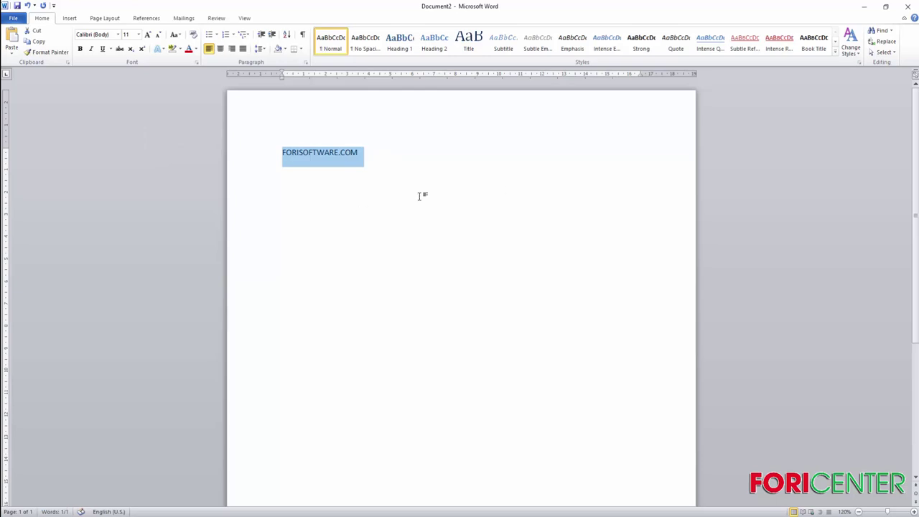
pyautogui.click(365, 170)
pyautogui.click(263, 156)
pyautogui.click(383, 161)
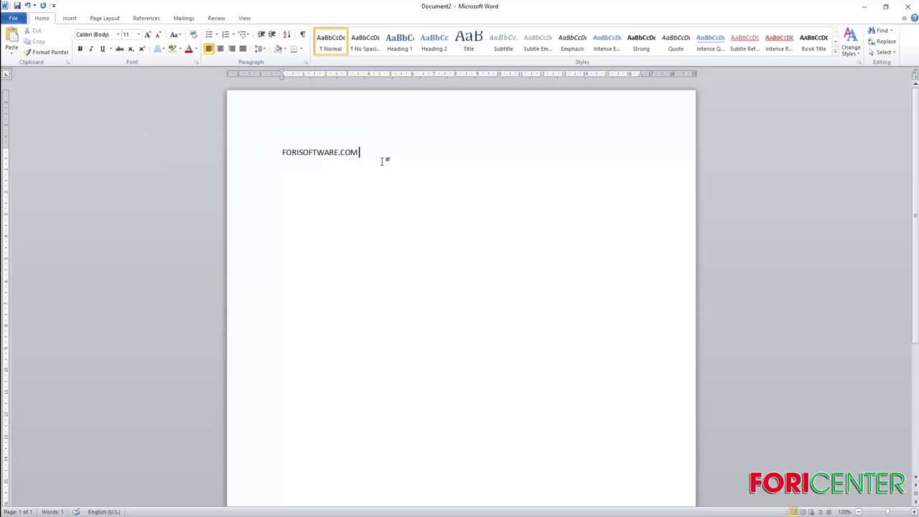
pyautogui.click(244, 137)
pyautogui.click(421, 183)
pyautogui.click(266, 142)
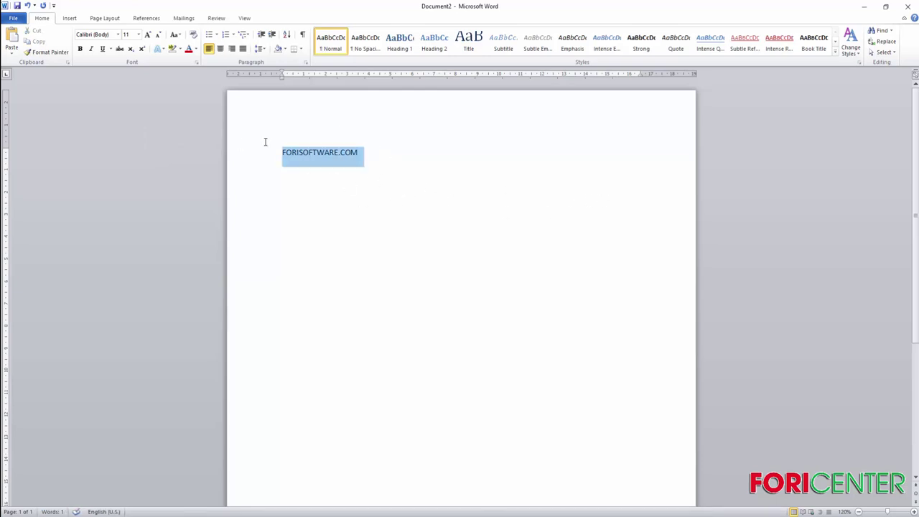
# - Add a second line reading FORI SOFTWARE below the website address
pyautogui.click(380, 177)
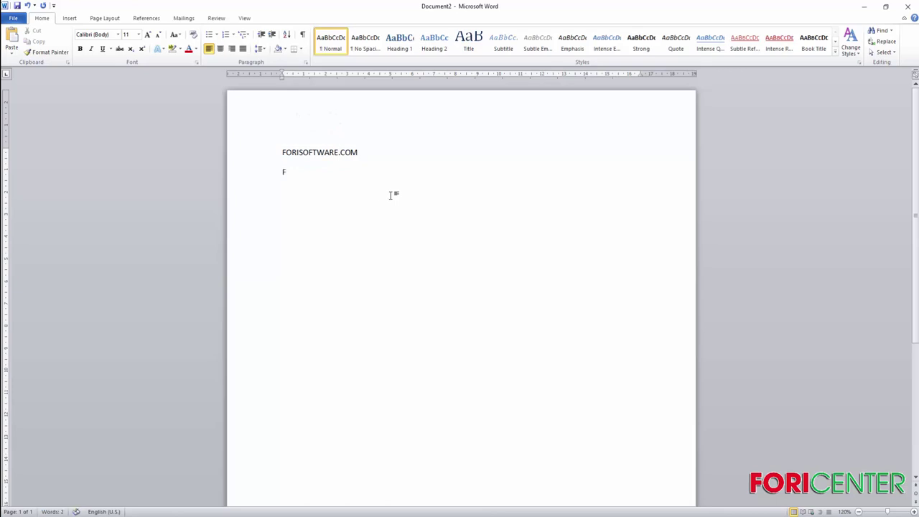
pyautogui.write('FORUI')
pyautogui.write(' SOFTWARE')
pyautogui.moveTo(334, 185); pyautogui.dragTo(257, 197)
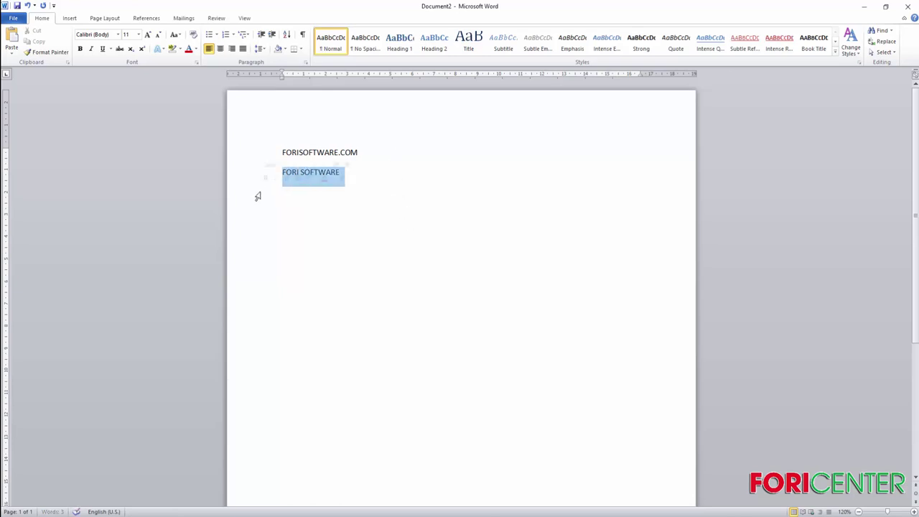
pyautogui.click(400, 213)
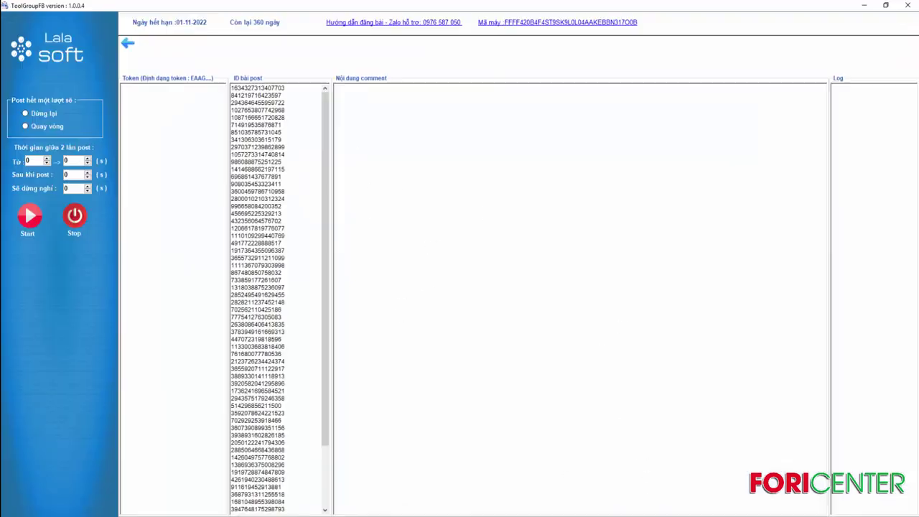
# - Switch to ToolGroupFB, return to its start page, and open group posting (Đăng bài group)
pyautogui.click(128, 44)
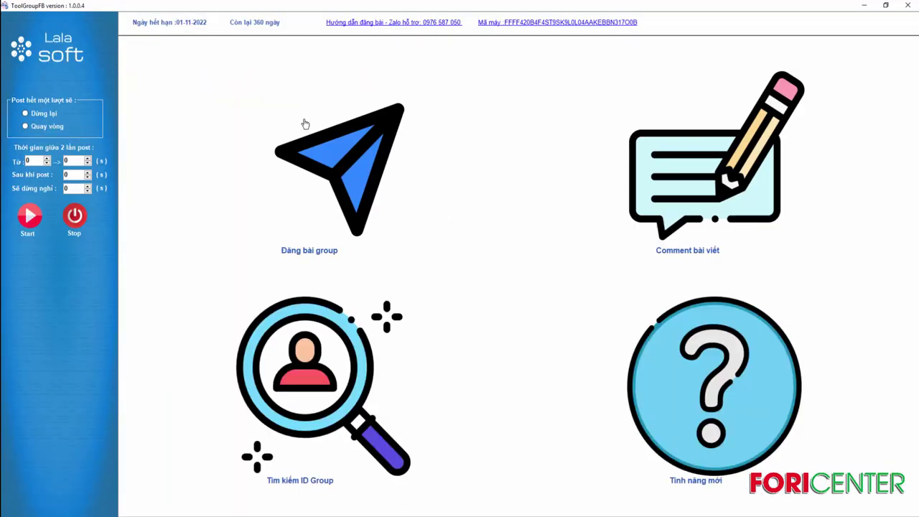
pyautogui.click(353, 196)
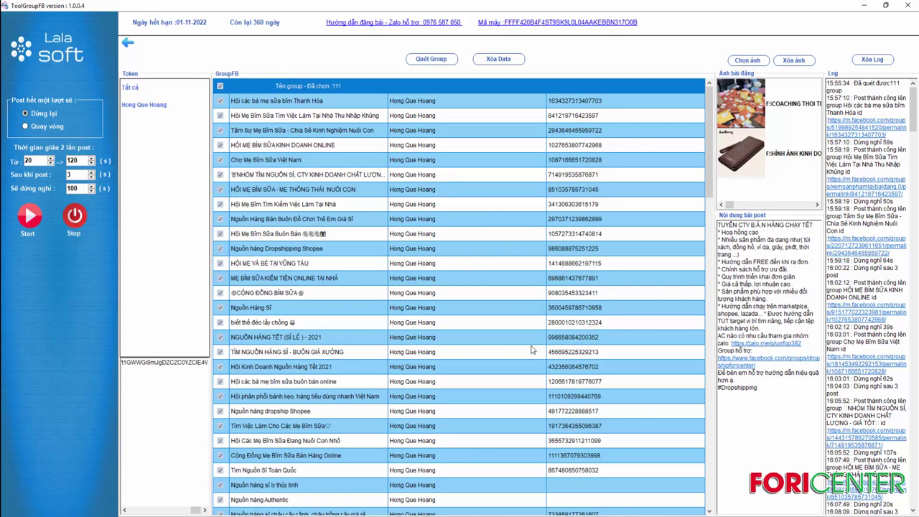
pyautogui.click(311, 516)
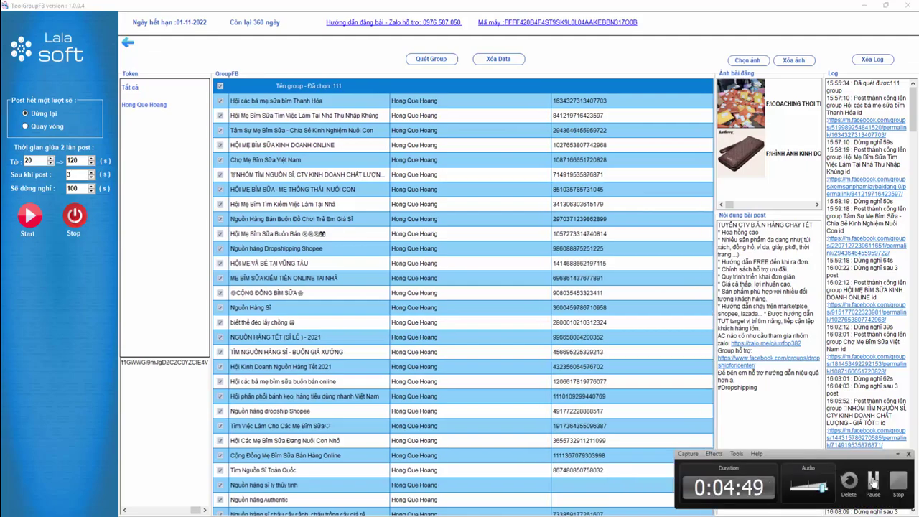